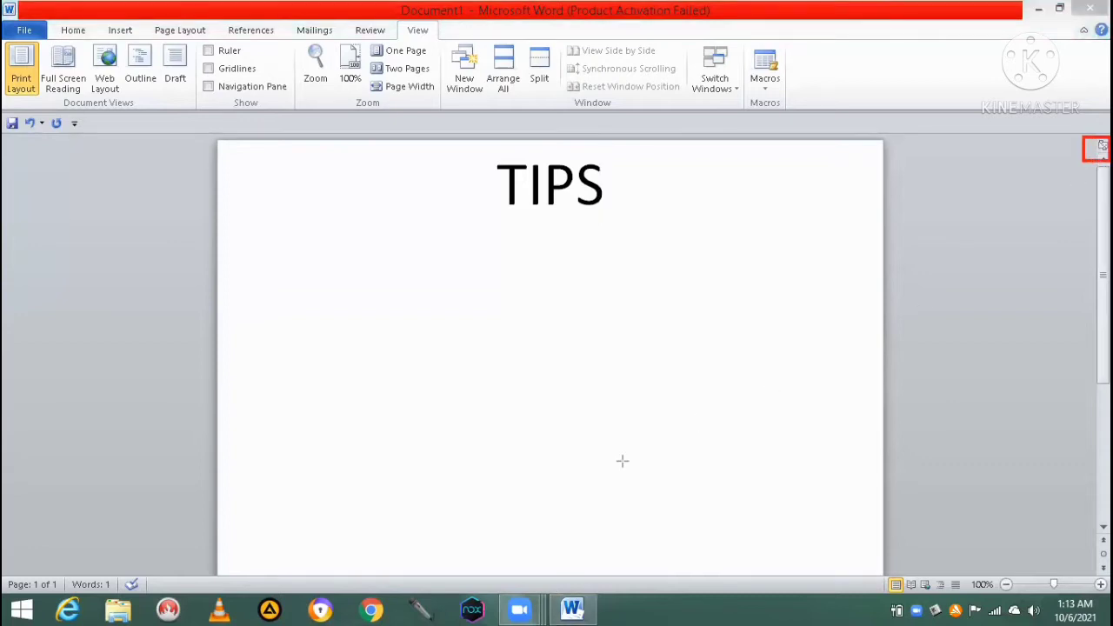
Step: Show the horizontal and vertical rulers and drag the TIPS title's left indent marker leftward
{"action": "left_click", "coordinate": [1088, 150]}
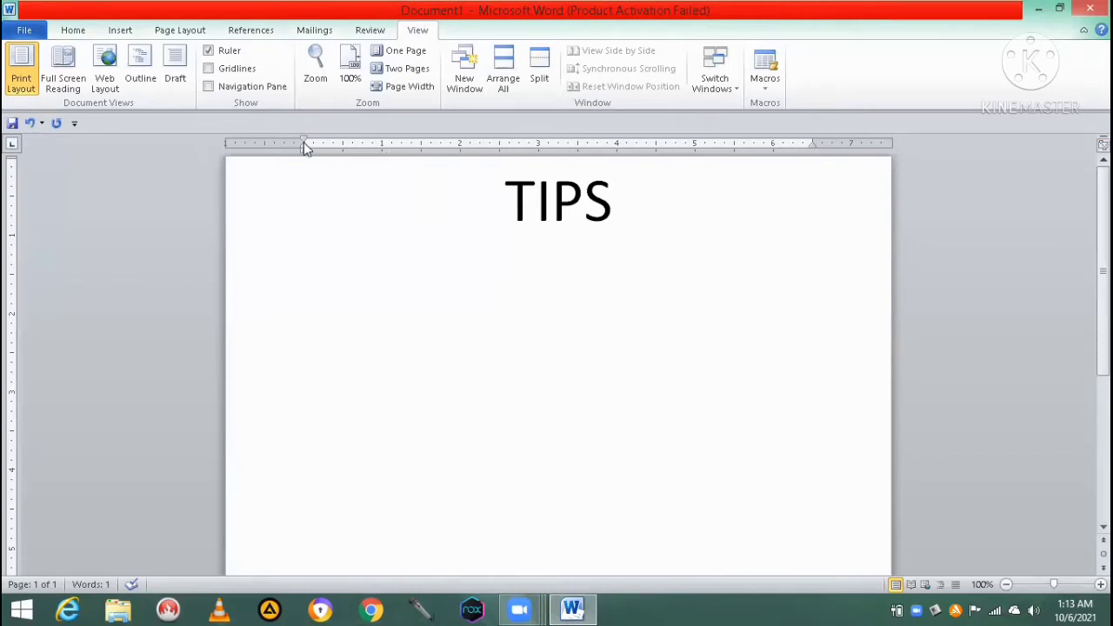
{"action": "left_click", "coordinate": [510, 201]}
{"action": "left_click_drag", "start_coordinate": [302, 142], "coordinate": [274, 142]}
Step: Drag the left margin boundary on the ruler to widen the left margin, shifting TIPS right
{"action": "left_click", "coordinate": [302, 141]}
{"action": "left_click_drag", "start_coordinate": [303, 141], "coordinate": [259, 145]}
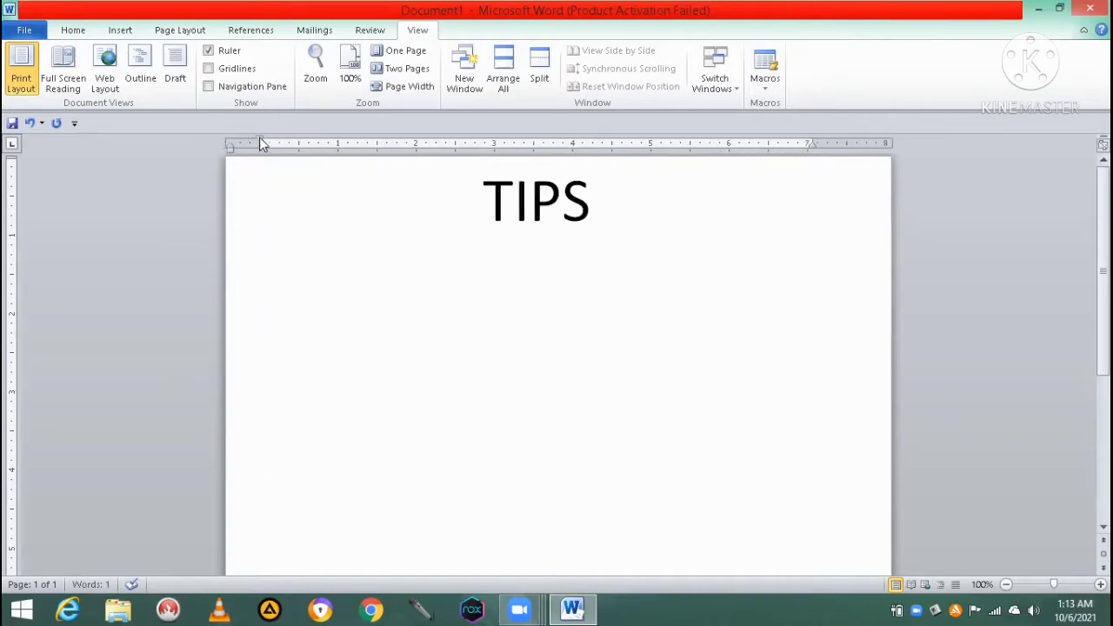
{"action": "left_click_drag", "start_coordinate": [257, 144], "coordinate": [472, 193]}
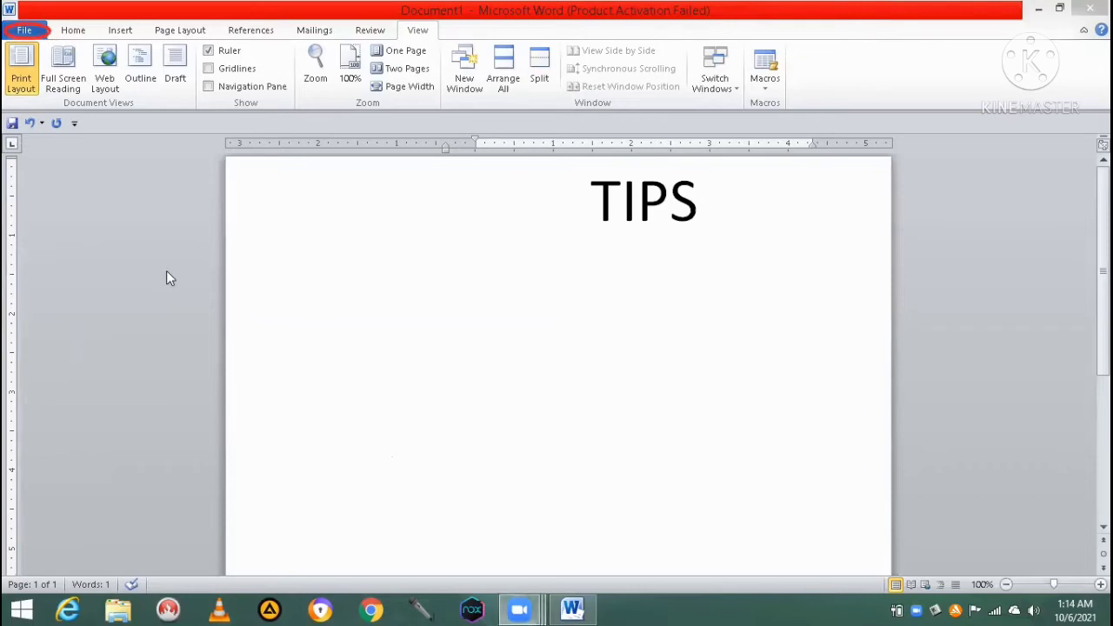
Step: Switch to Backstage view to see the Info page for Document1
{"action": "left_click", "coordinate": [26, 35]}
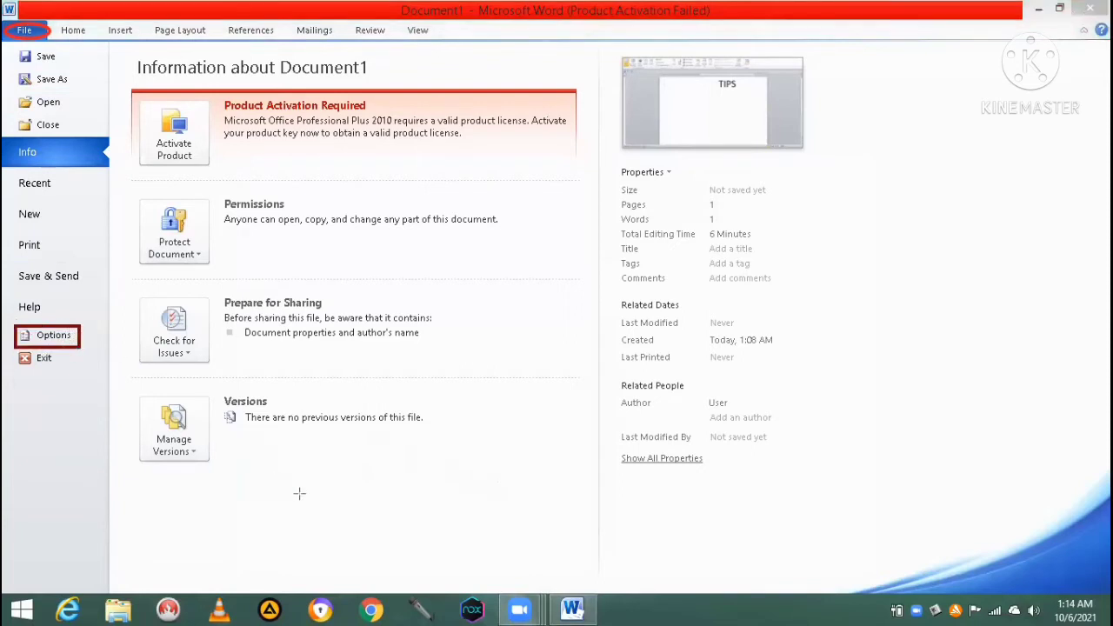
Step: In Word Options > Display, enable 'Show white space between pages in Print Layout view' and confirm
{"action": "left_click", "coordinate": [40, 344]}
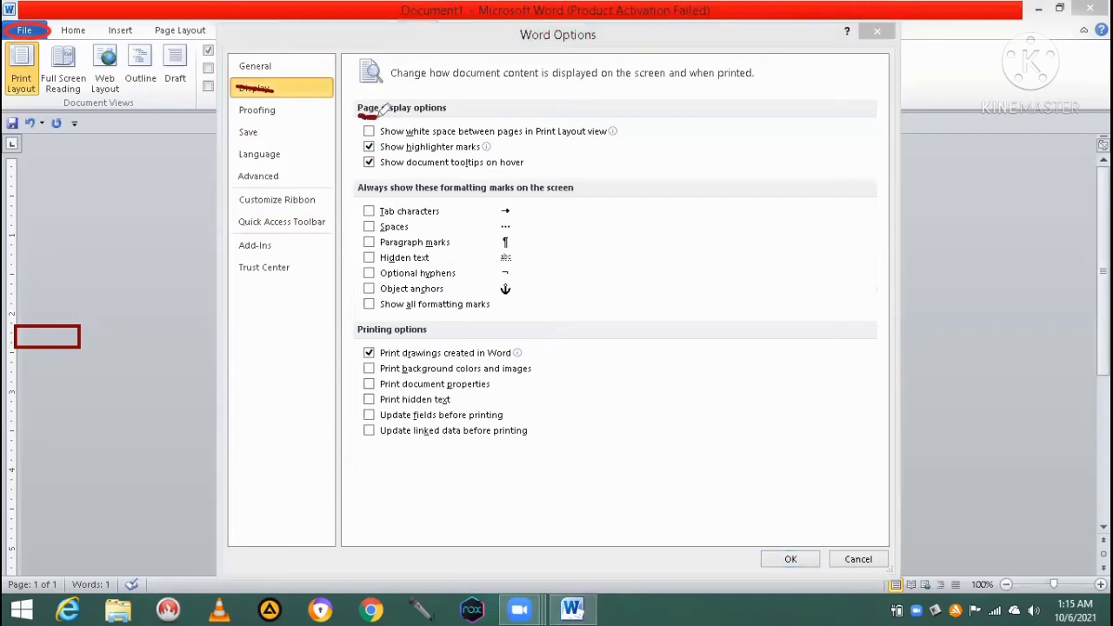
{"action": "mouse_move", "coordinate": [357, 113]}
{"action": "left_mouse_down"}
{"action": "mouse_move", "coordinate": [396, 111]}
{"action": "mouse_move", "coordinate": [401, 90]}
{"action": "left_mouse_up"}
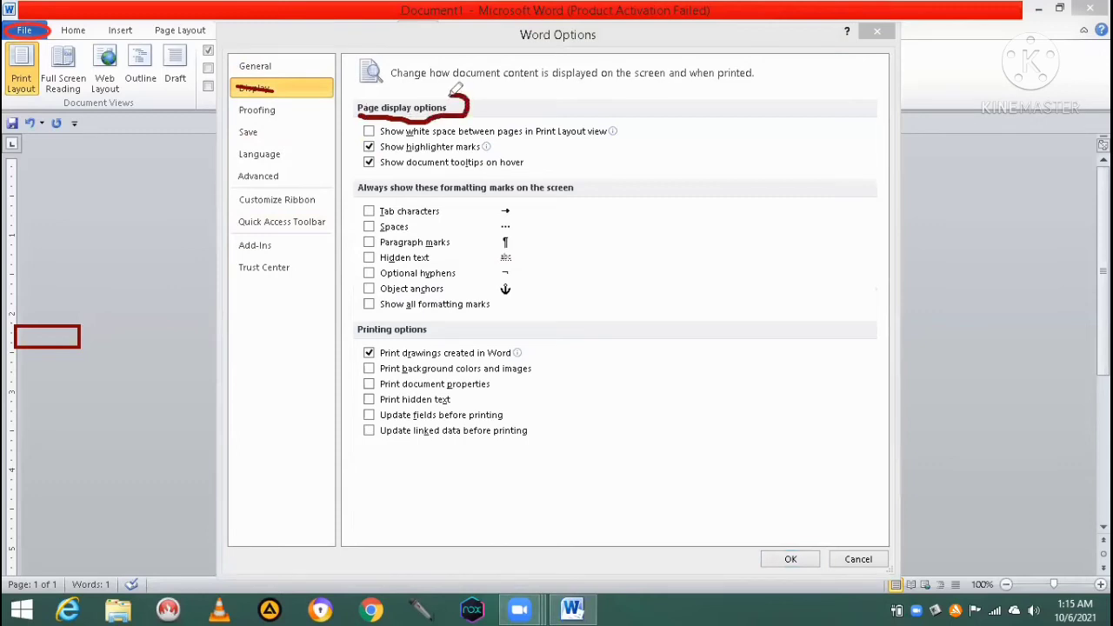
{"action": "left_click_drag", "start_coordinate": [343, 95], "coordinate": [367, 120]}
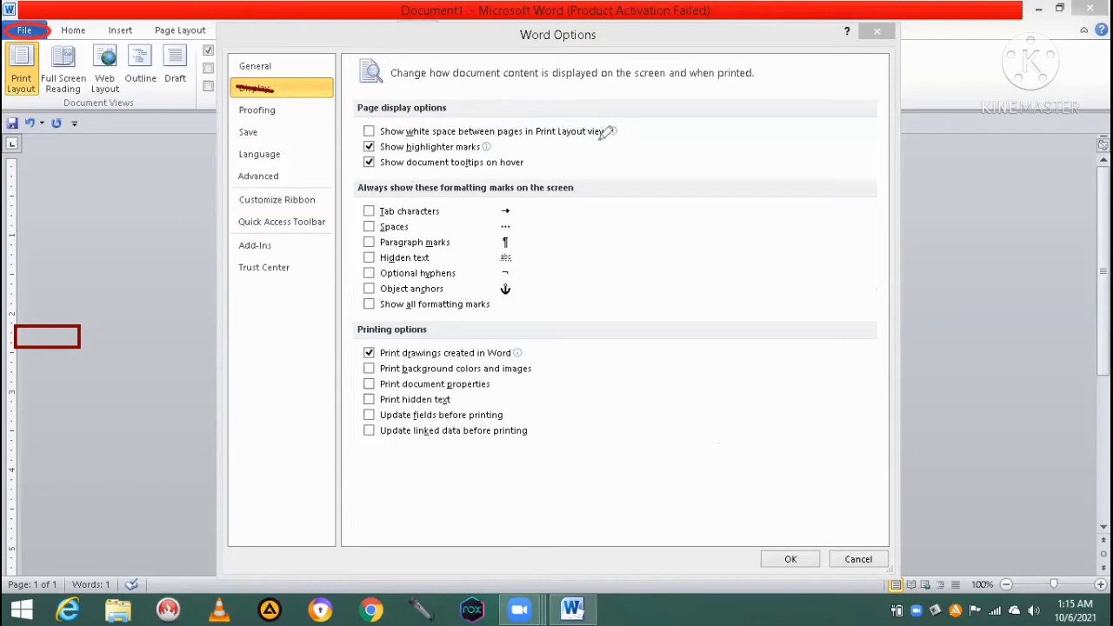
{"action": "mouse_move", "coordinate": [620, 126]}
{"action": "left_mouse_down"}
{"action": "mouse_move", "coordinate": [601, 138]}
{"action": "mouse_move", "coordinate": [362, 124]}
{"action": "mouse_move", "coordinate": [501, 154]}
{"action": "left_mouse_up"}
{"action": "left_click", "coordinate": [370, 131]}
{"action": "left_click_drag", "start_coordinate": [741, 537], "coordinate": [827, 574]}
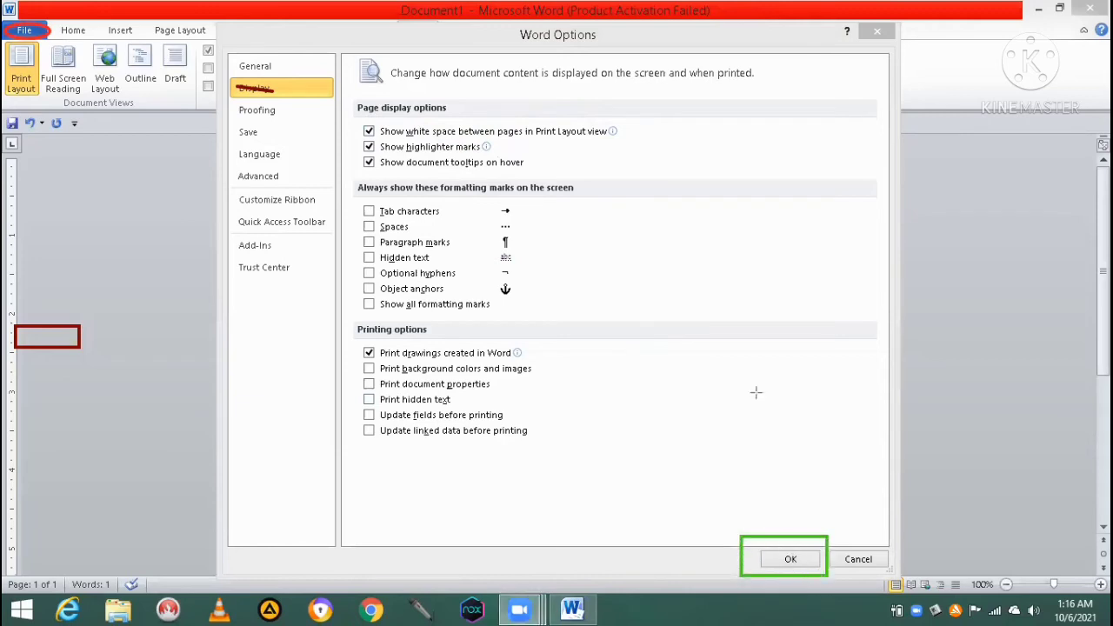
{"action": "left_click", "coordinate": [791, 559]}
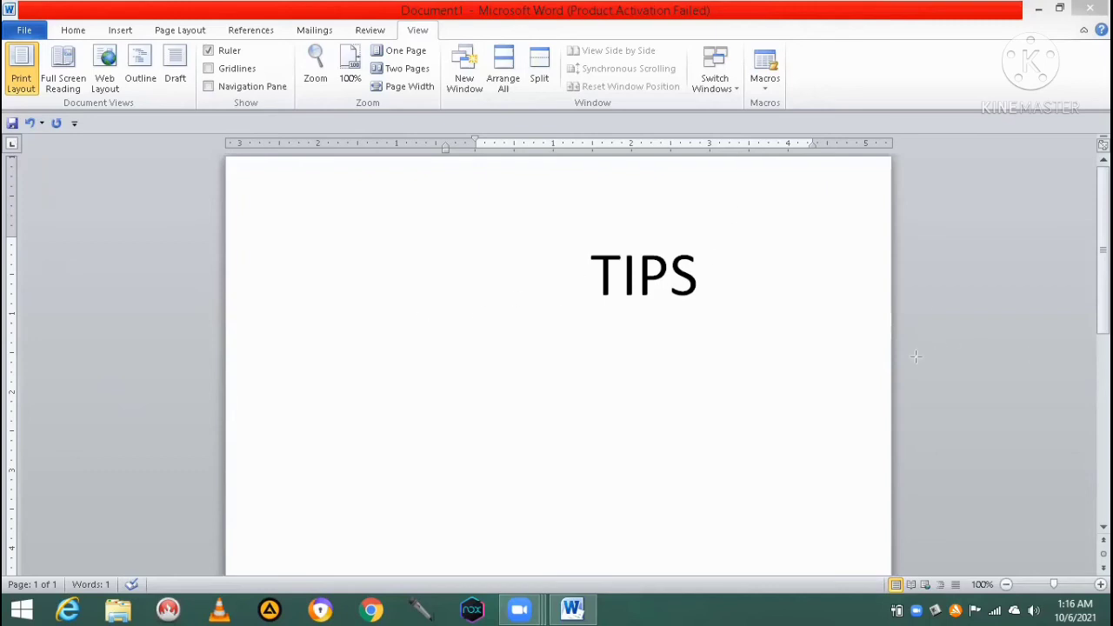
Step: With the cursor before TIPS, drag the top margin boundary upward on the vertical ruler
{"action": "left_click", "coordinate": [590, 270]}
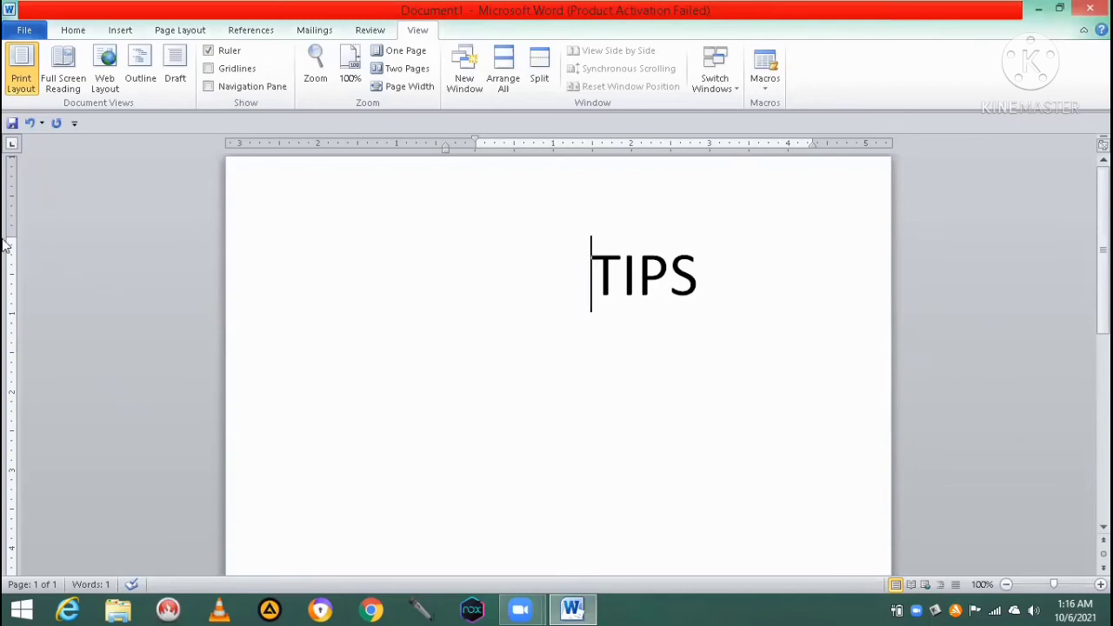
{"action": "mouse_move", "coordinate": [12, 234]}
{"action": "left_mouse_down"}
{"action": "mouse_move", "coordinate": [11, 201]}
{"action": "mouse_move", "coordinate": [13, 264]}
{"action": "mouse_move", "coordinate": [13, 216]}
{"action": "mouse_move", "coordinate": [12, 233]}
{"action": "left_mouse_up"}
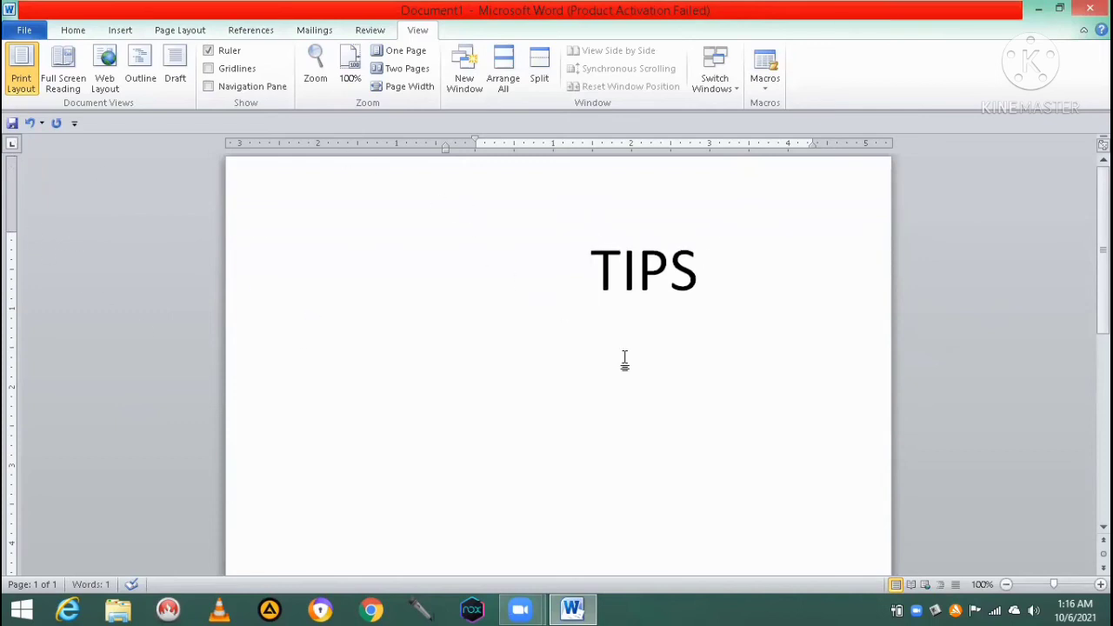
Step: Exit Word, discarding the unsaved changes to the TIPS document
{"action": "left_click", "coordinate": [1091, 8]}
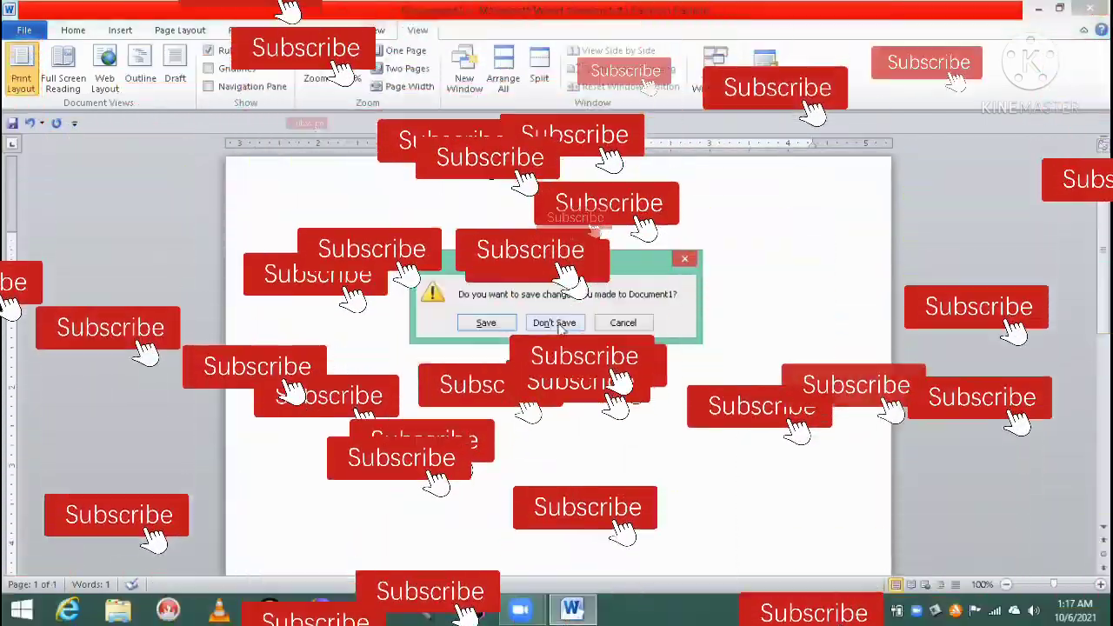
{"action": "left_click", "coordinate": [560, 325]}
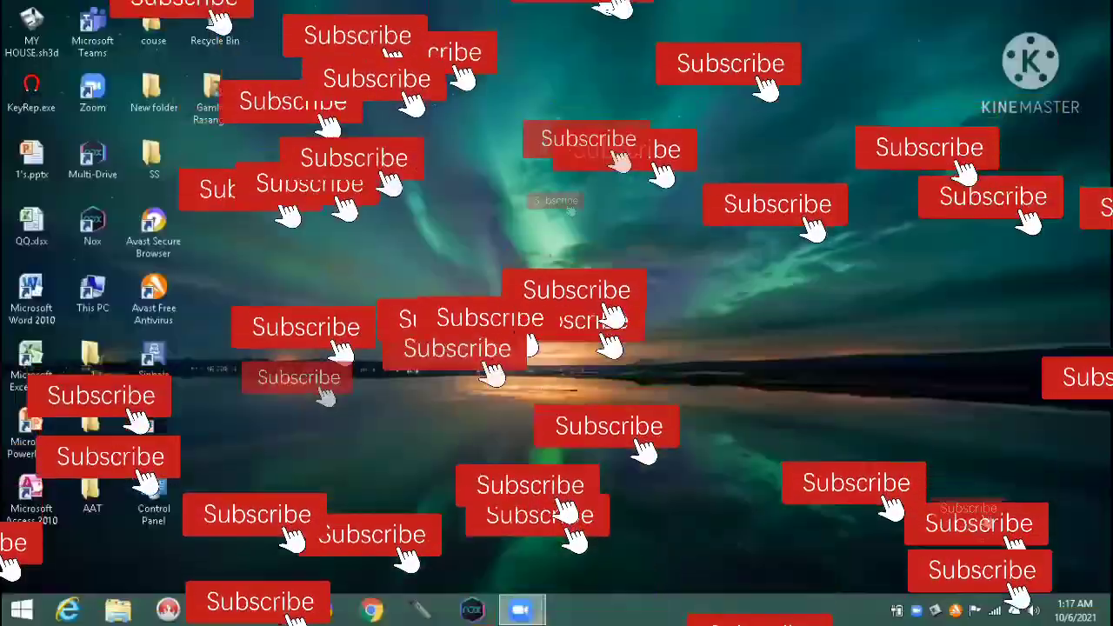